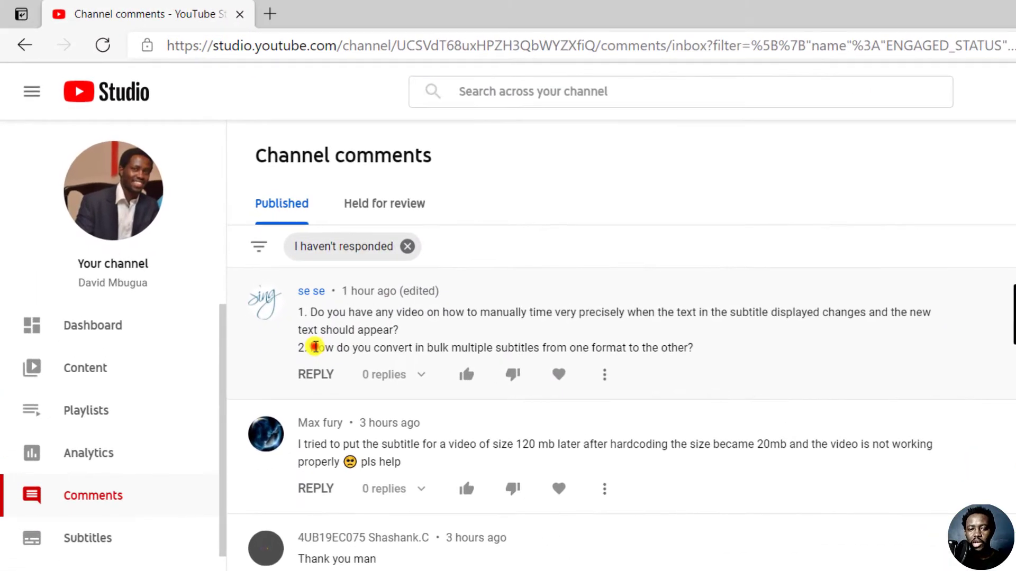
# Launch Subtitle Edit and open Tools > Batch convert for bulk subtitle conversion.
pyautogui.moveTo(315, 348); pyautogui.dragTo(595, 348)
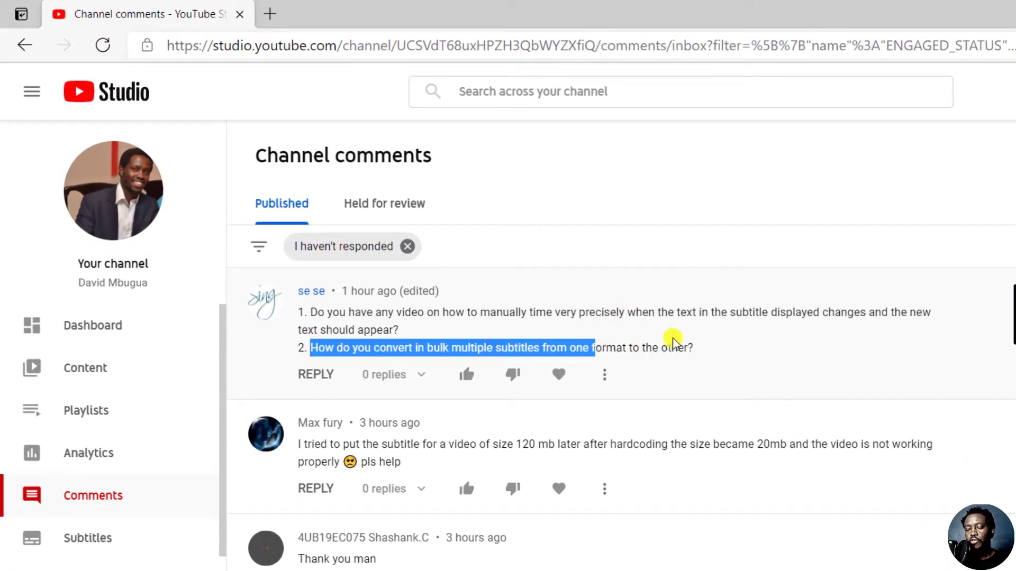
pyautogui.click(719, 352)
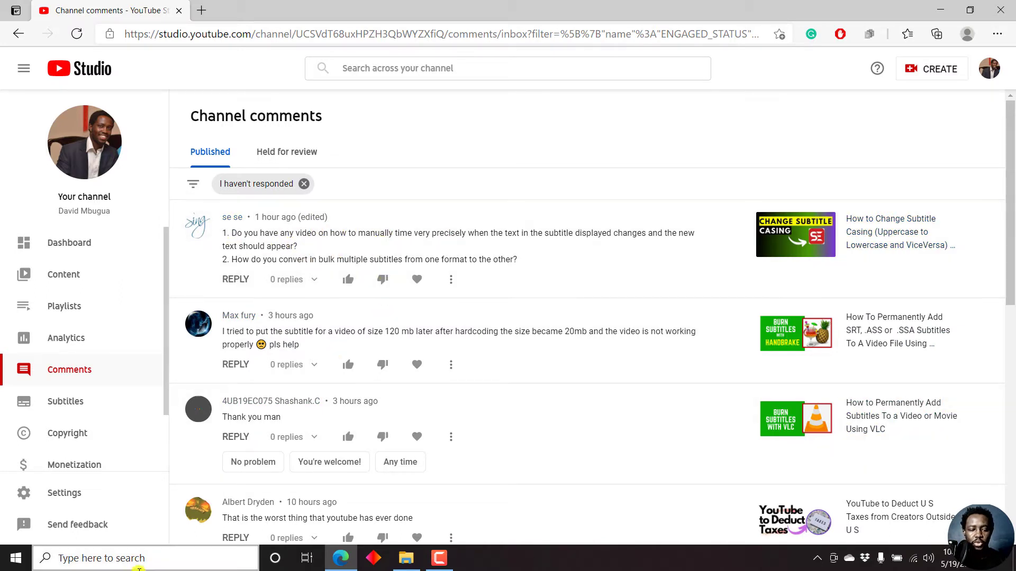
pyautogui.click(105, 565)
pyautogui.click(101, 317)
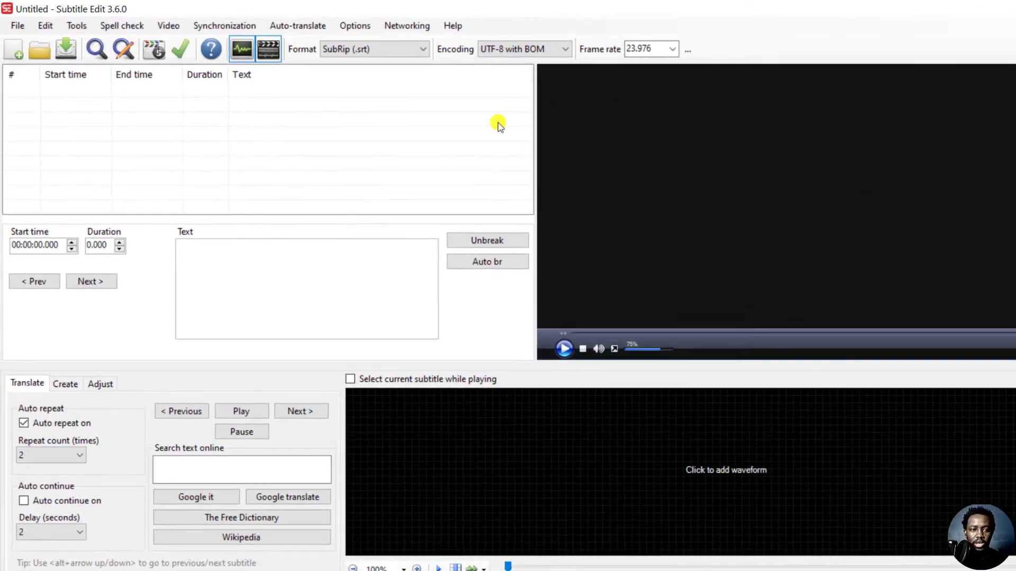
pyautogui.click(78, 26)
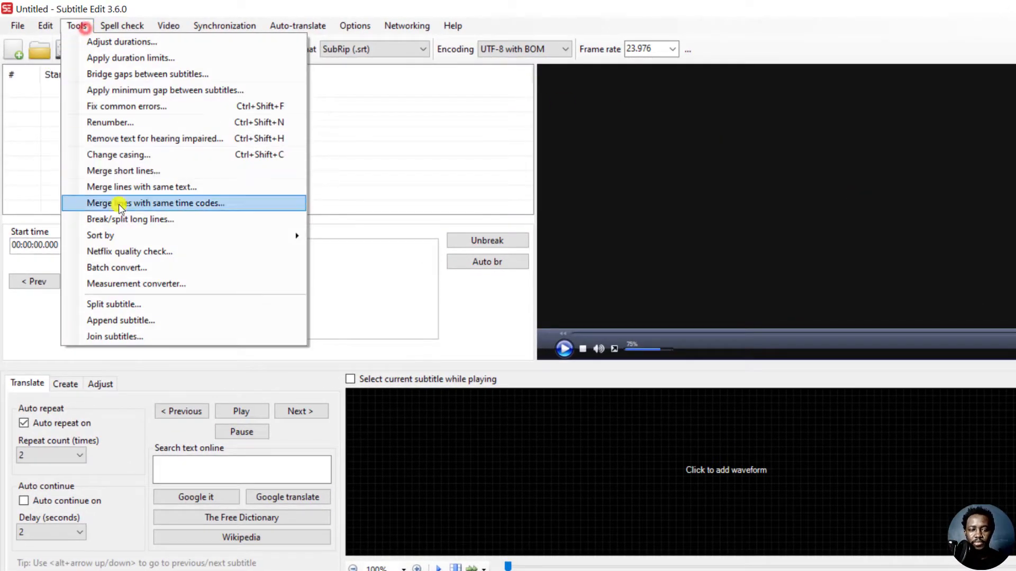
pyautogui.click(118, 268)
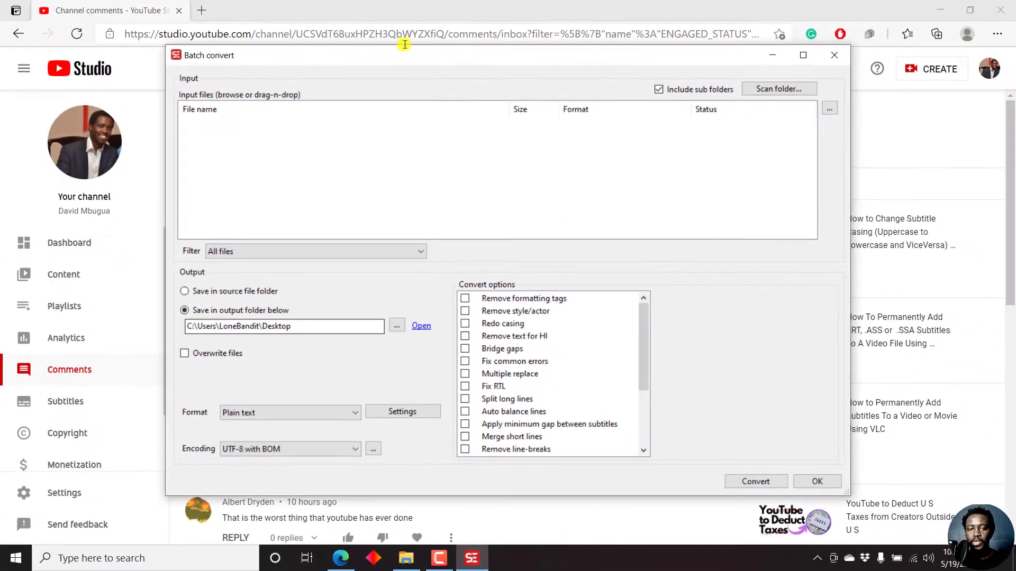
# Minimize the browser, try Scan folder then cancel, and bring the How to Make ASS subtitles folder forward.
pyautogui.click(941, 9)
pyautogui.click(941, 9)
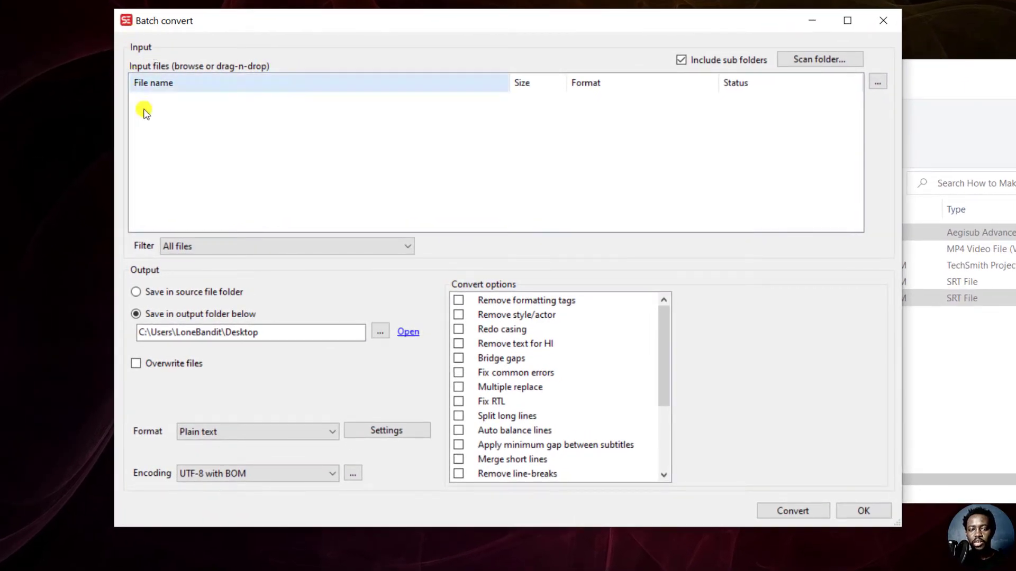
pyautogui.click(840, 55)
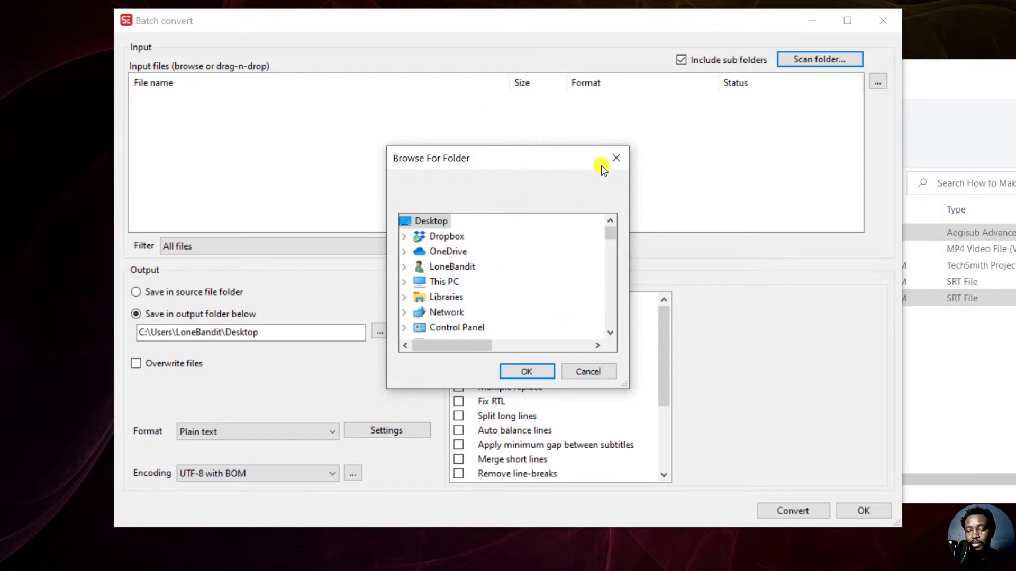
pyautogui.click(618, 158)
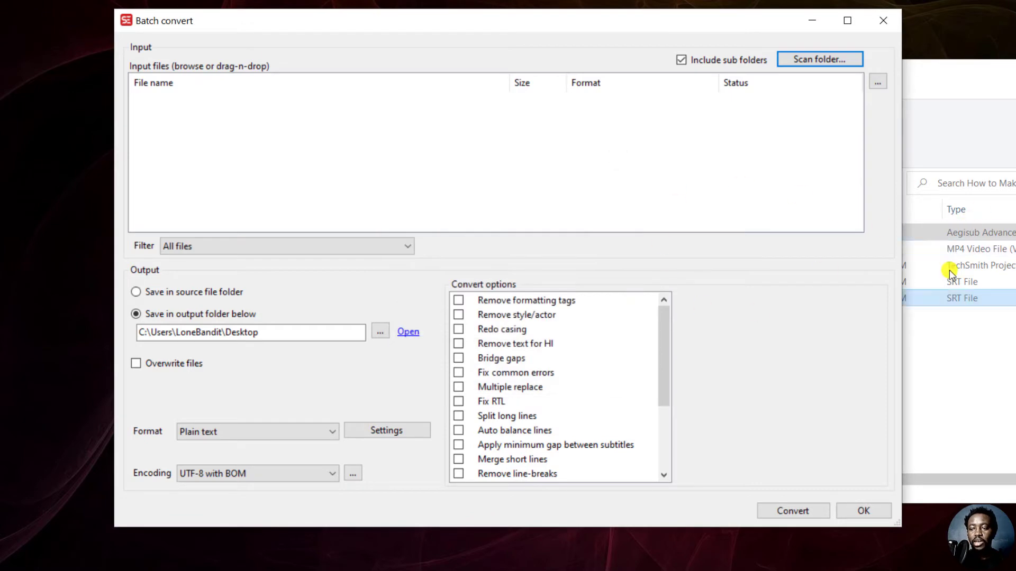
pyautogui.click(964, 68)
# Drag the .ass and .srt files into the Input files list and select the ASS entry.
pyautogui.moveTo(365, 232); pyautogui.dragTo(164, 191)
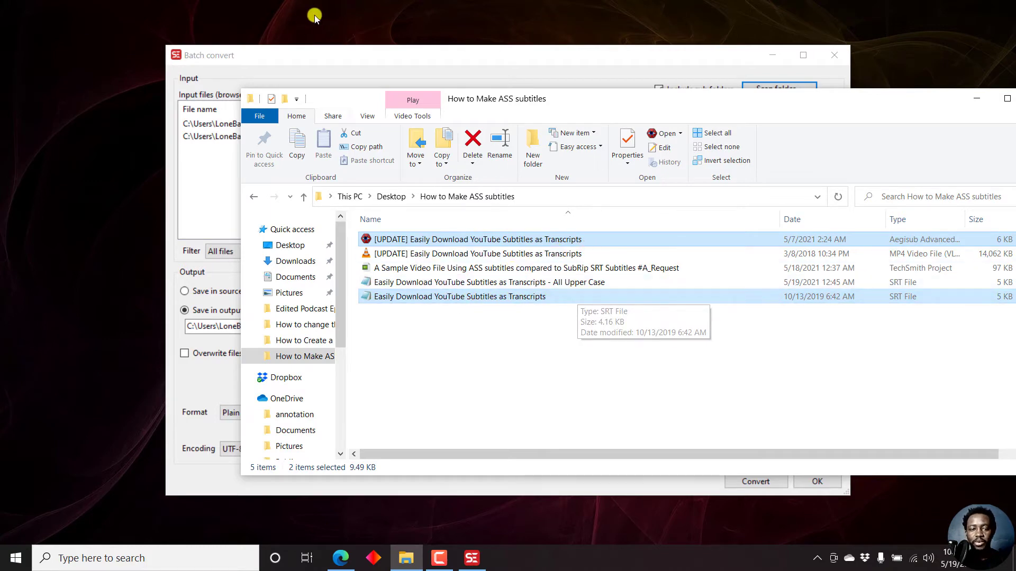
pyautogui.click(317, 55)
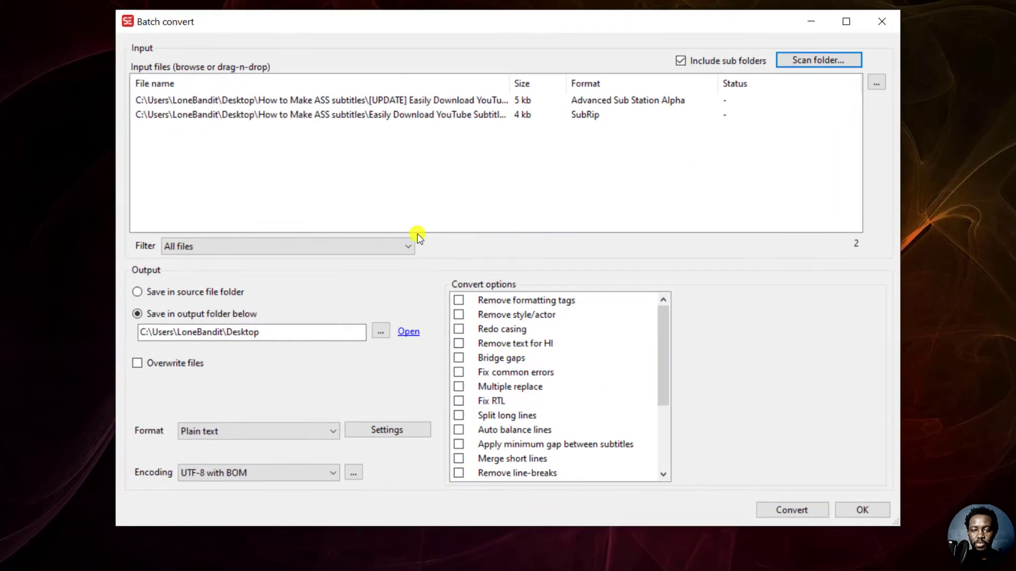
pyautogui.click(219, 100)
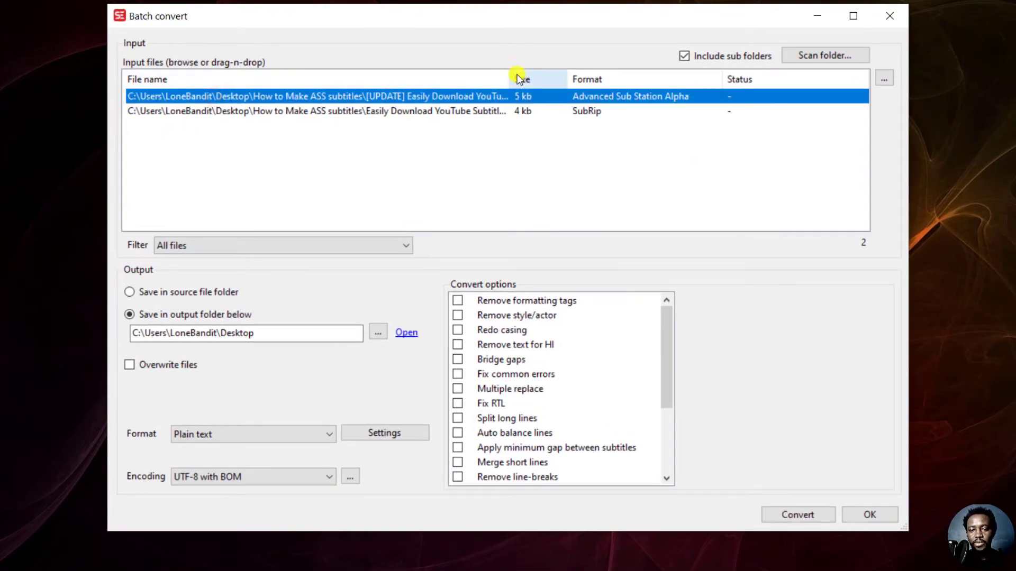
# Widen then narrow the File name column and open the subtitle file picker.
pyautogui.moveTo(511, 76); pyautogui.dragTo(624, 79)
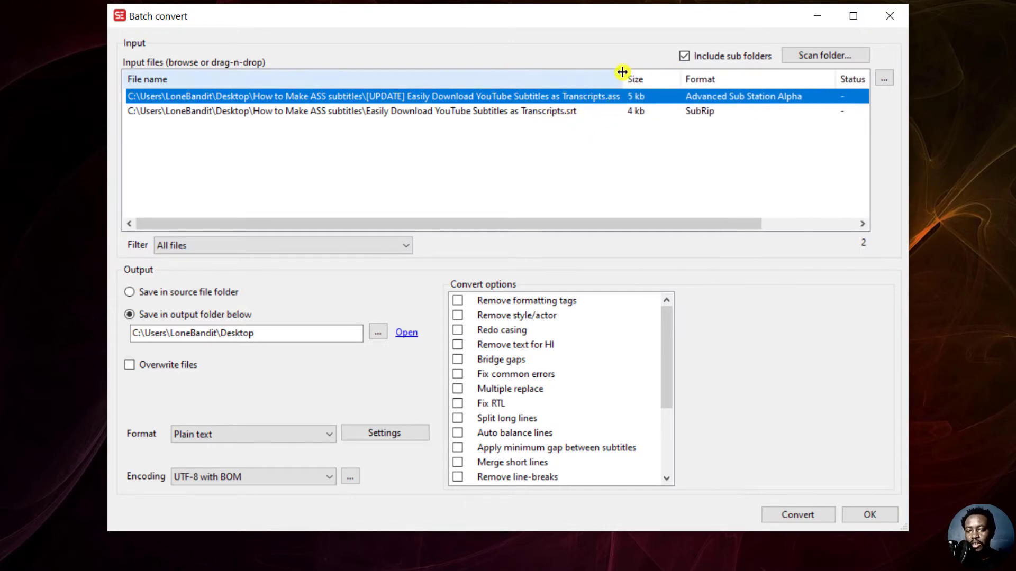
pyautogui.moveTo(622, 78); pyautogui.dragTo(508, 85)
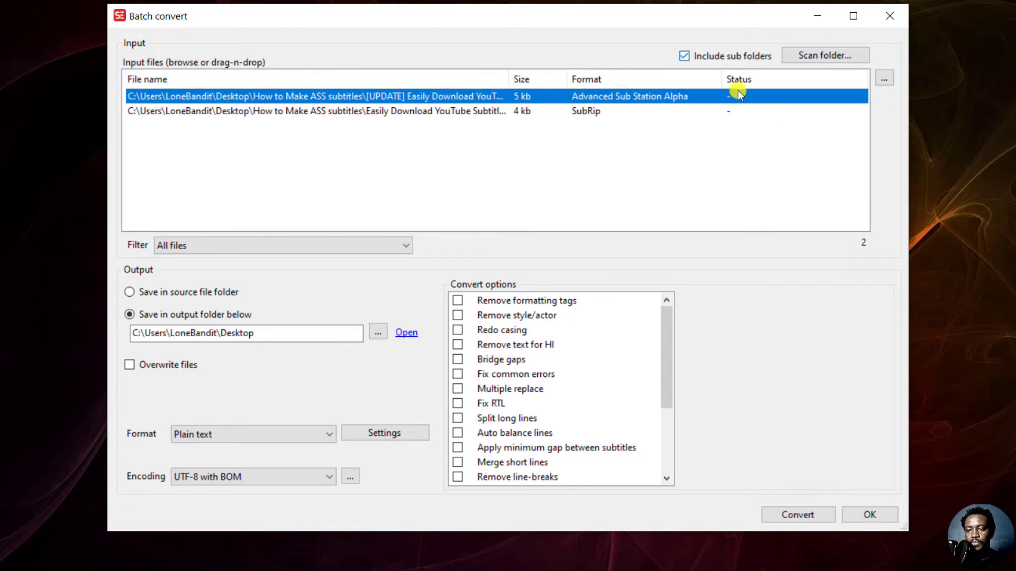
pyautogui.click(885, 78)
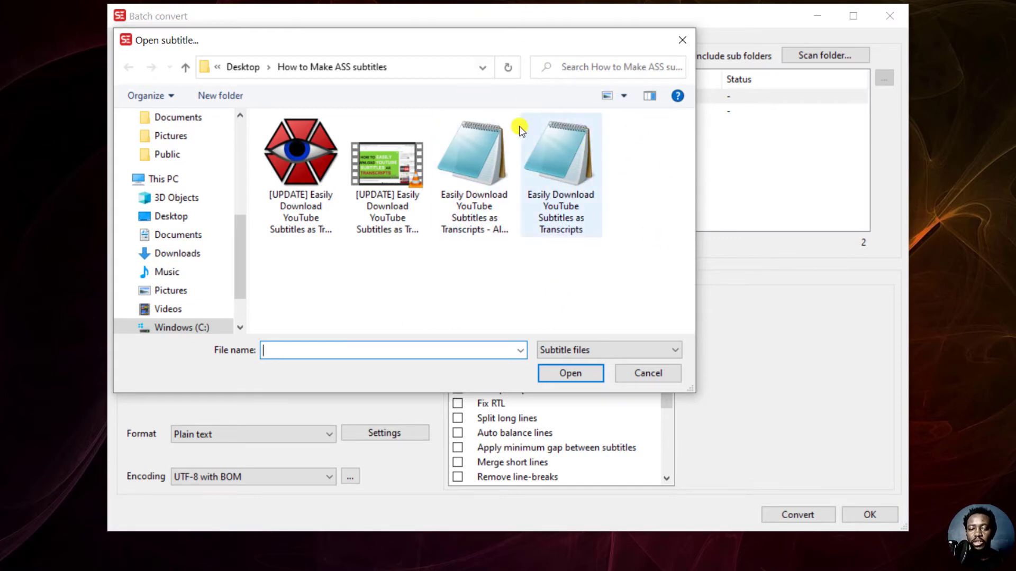
# Close the Open subtitle dialog and review the Filter options, leaving it on All files.
pyautogui.click(682, 40)
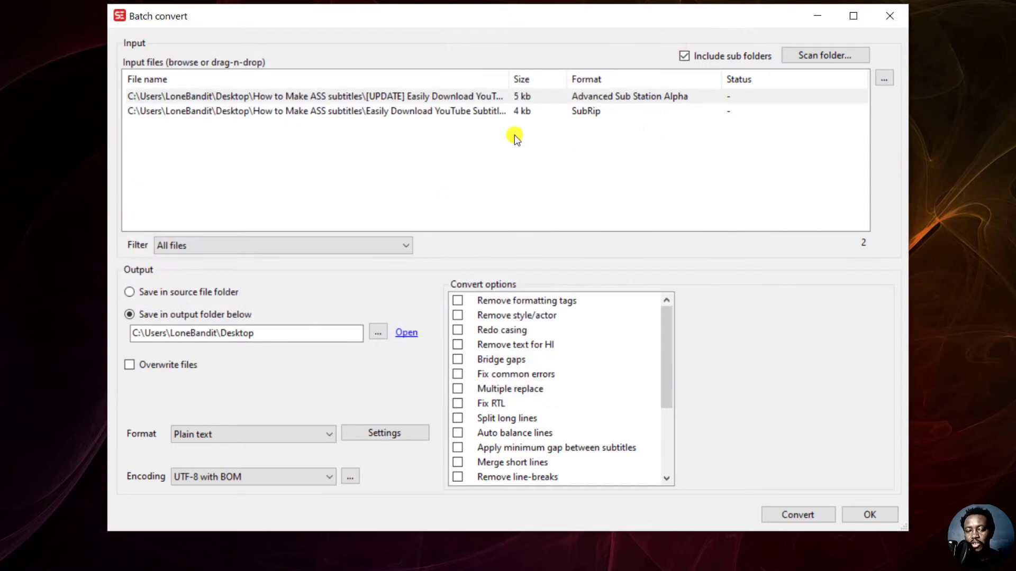
pyautogui.click(170, 249)
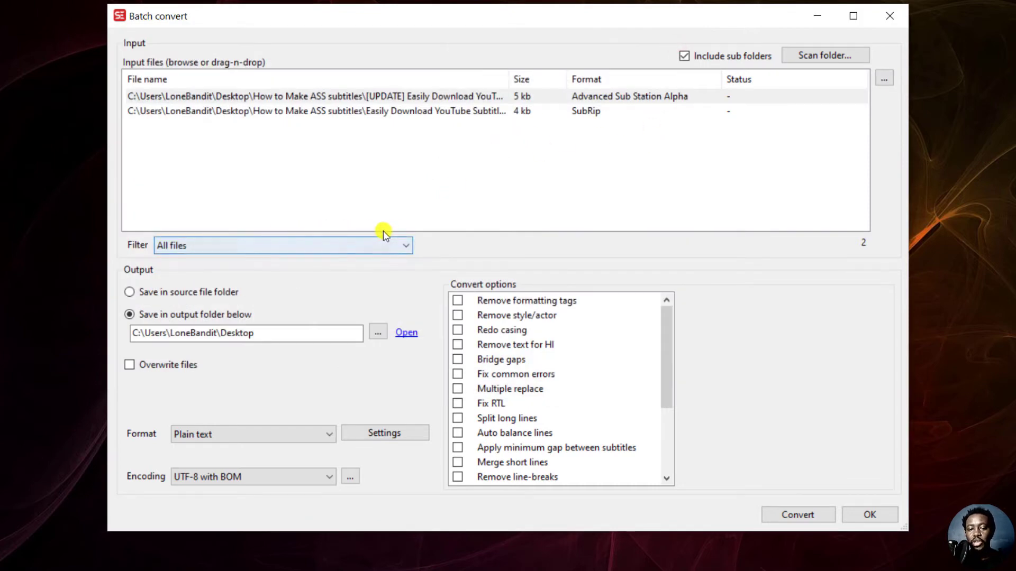
pyautogui.click(407, 250)
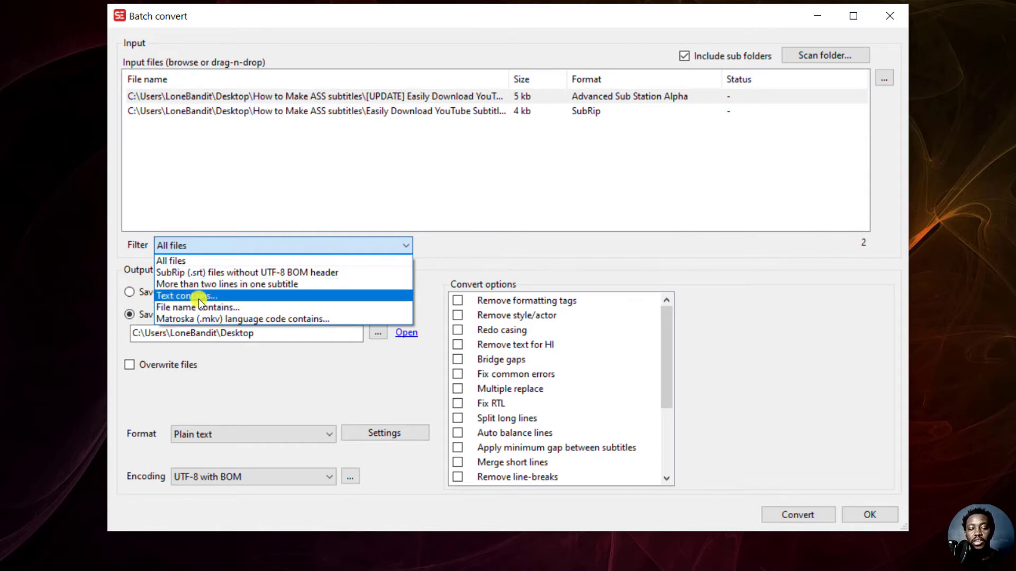
pyautogui.click(823, 271)
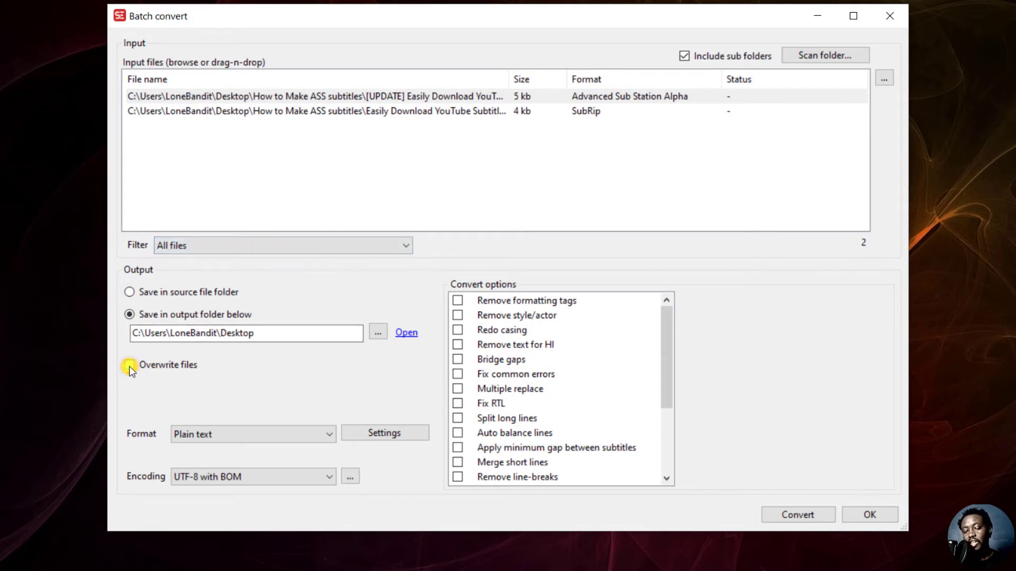
# Choose Save in source file folder and scroll through the Convert options list.
pyautogui.click(135, 293)
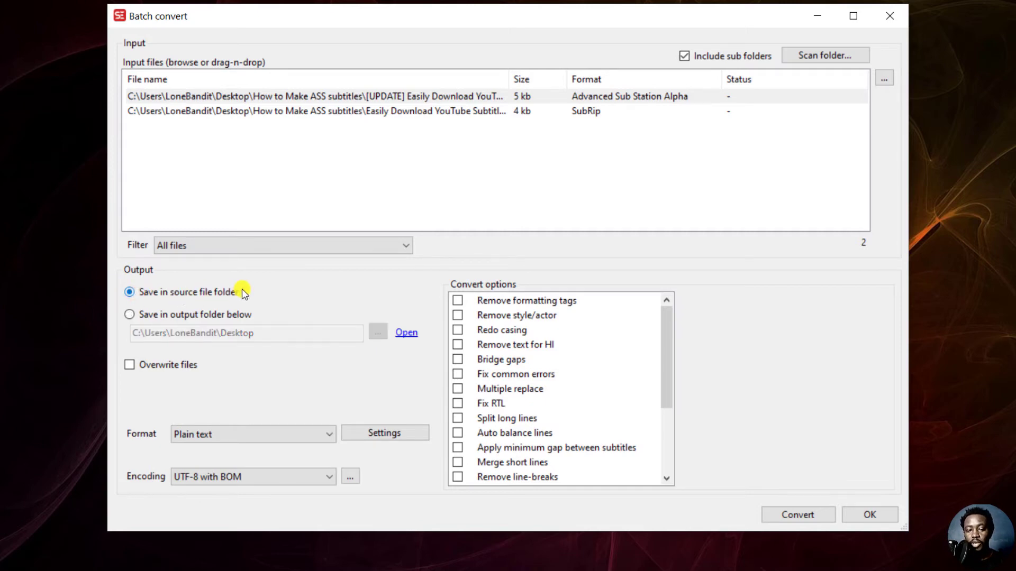
pyautogui.click(670, 322)
pyautogui.moveTo(671, 323); pyautogui.dragTo(688, 298)
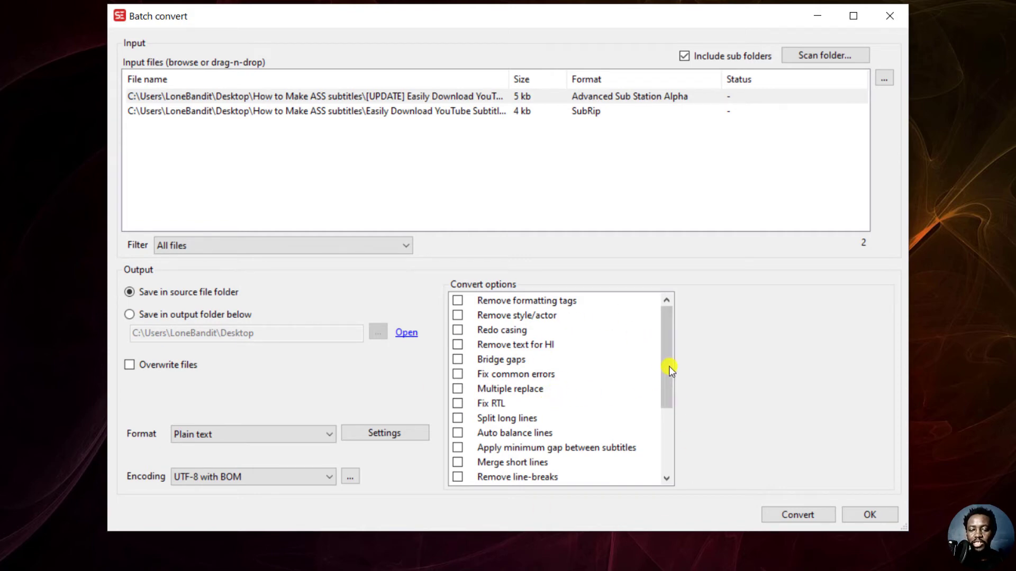
pyautogui.moveTo(667, 350); pyautogui.dragTo(667, 456)
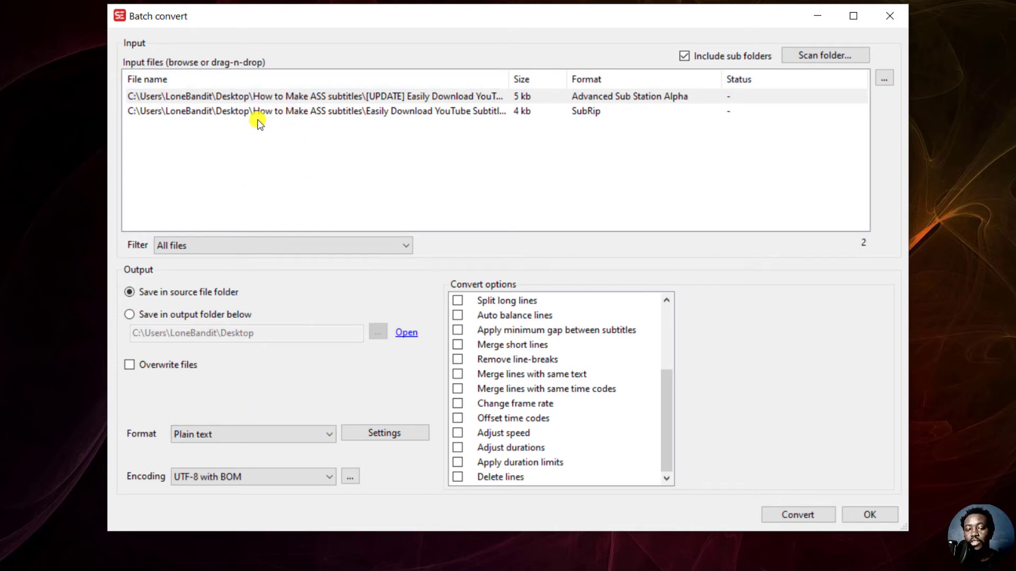
# Pick Plain text from the Format list and open its Export text settings preview.
pyautogui.click(243, 434)
pyautogui.moveTo(350, 403); pyautogui.dragTo(348, 90)
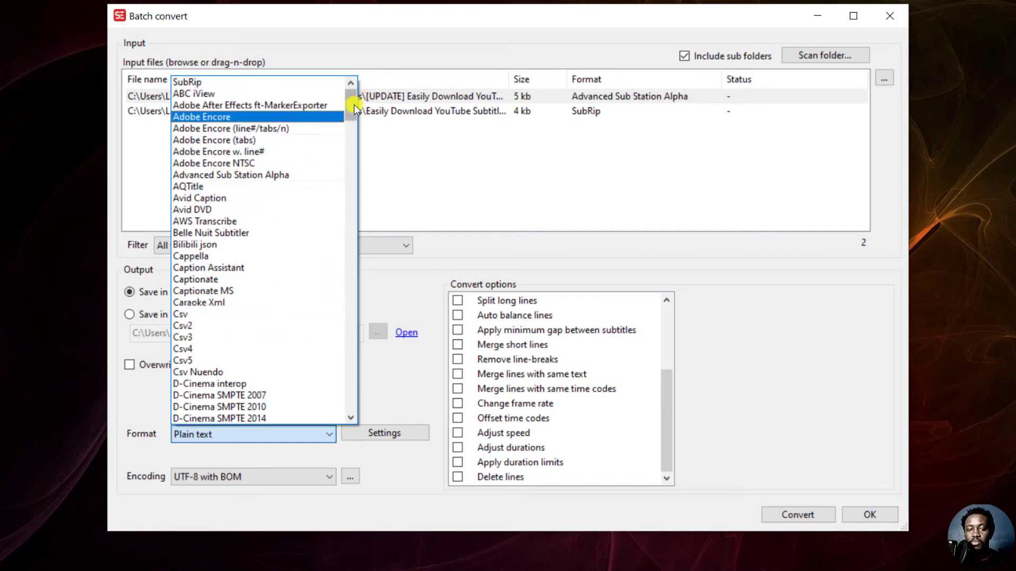
pyautogui.moveTo(353, 104); pyautogui.dragTo(353, 173)
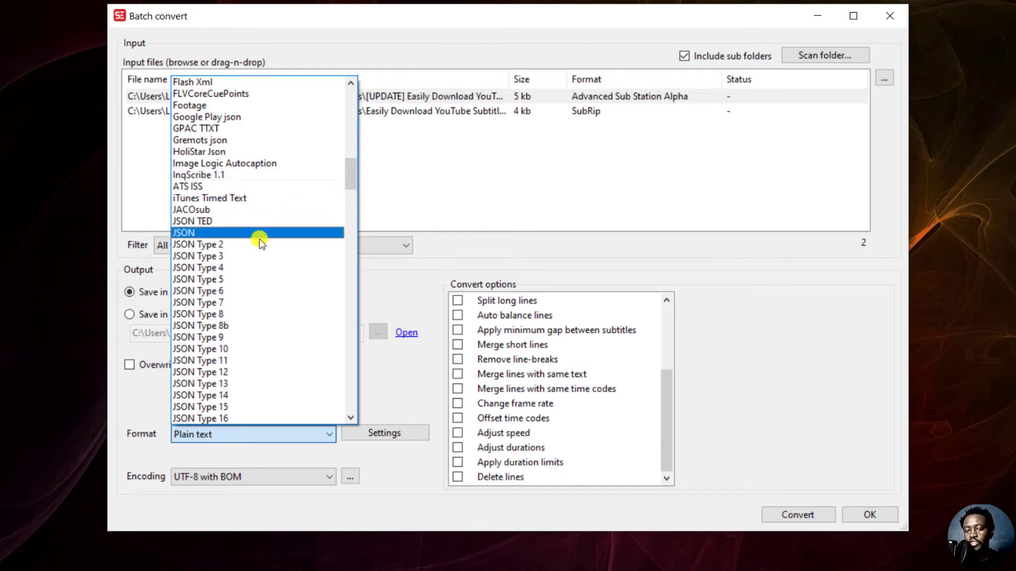
pyautogui.moveTo(351, 170); pyautogui.dragTo(358, 201)
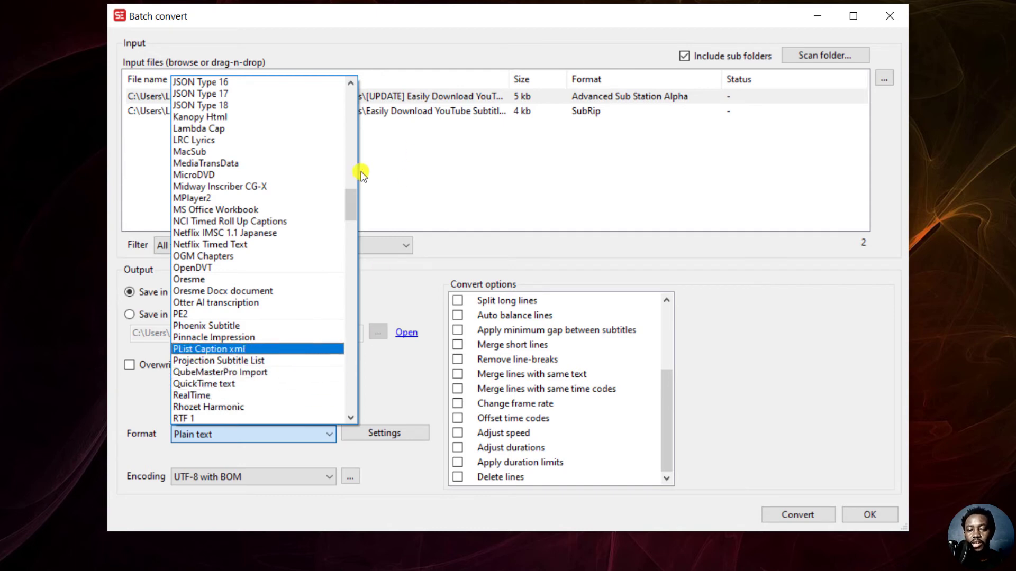
pyautogui.moveTo(348, 199); pyautogui.dragTo(353, 410)
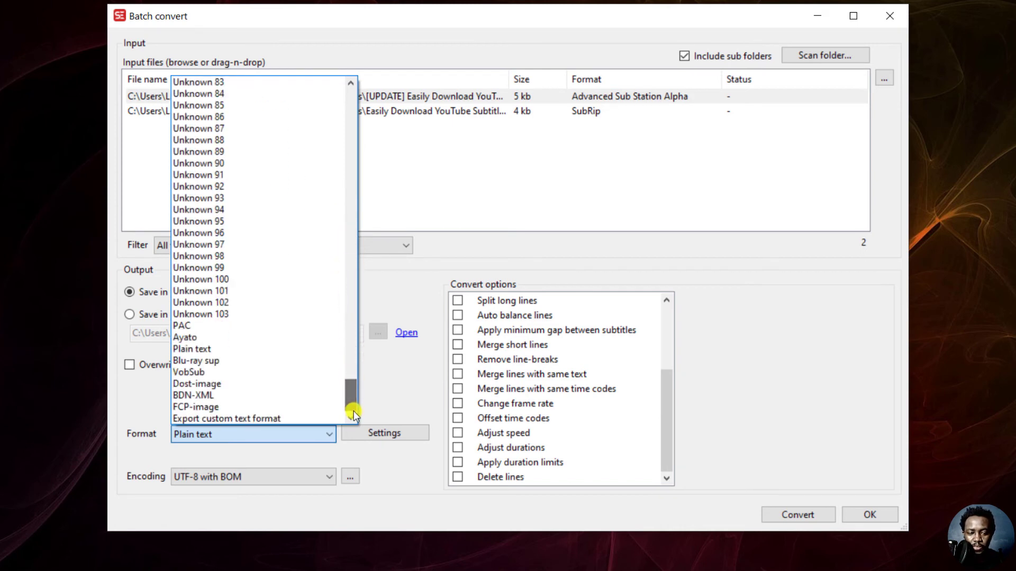
pyautogui.click(205, 347)
pyautogui.click(383, 433)
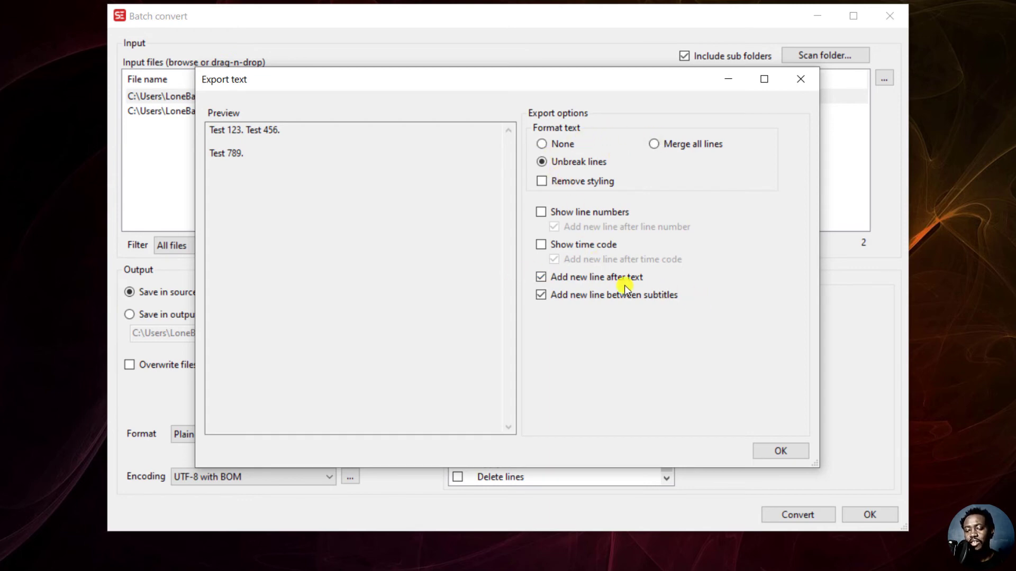
# Confirm Export text with OK and keep the encoding on UTF-8 with BOM.
pyautogui.click(796, 81)
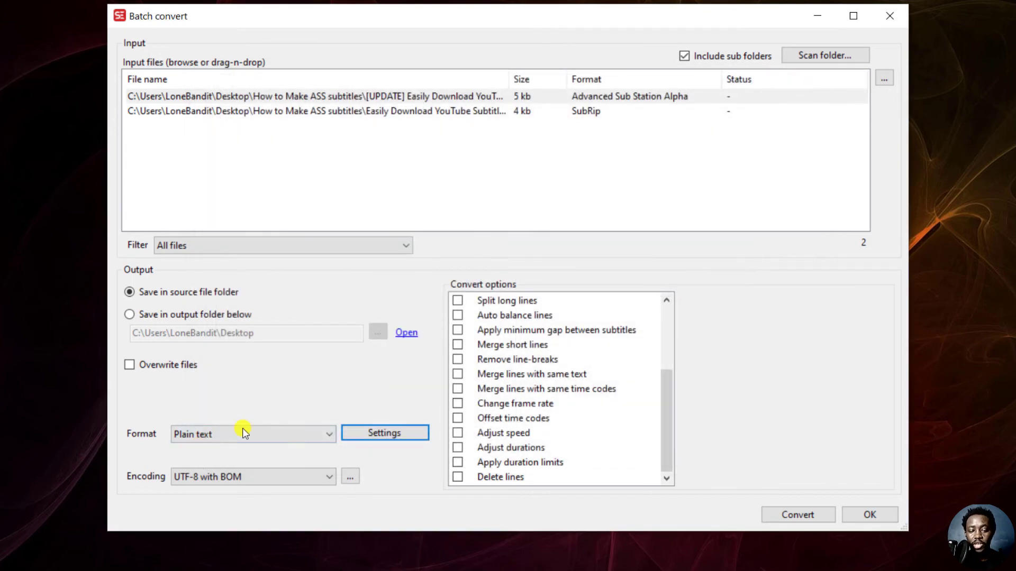
pyautogui.click(327, 474)
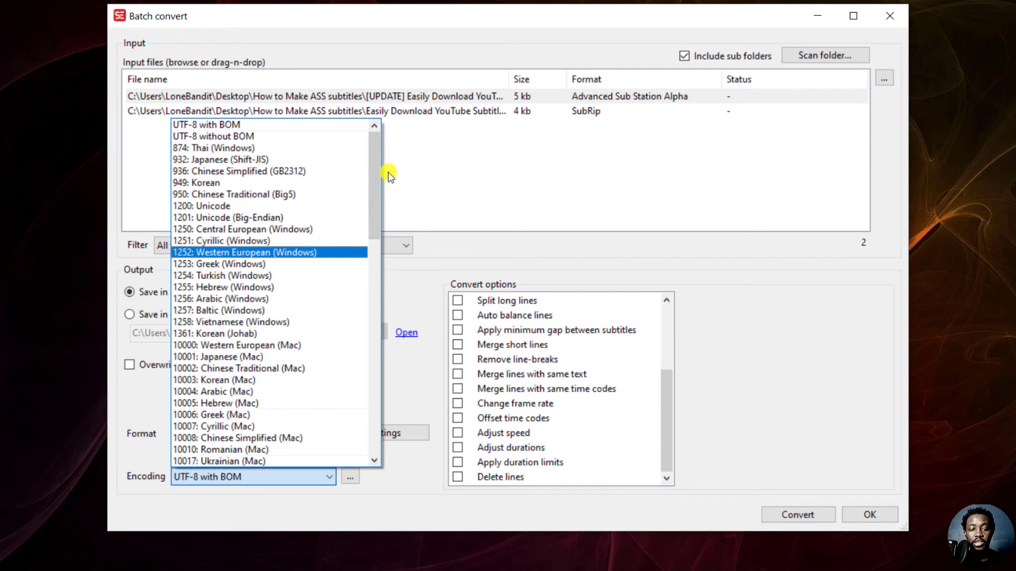
pyautogui.moveTo(376, 166); pyautogui.dragTo(373, 441)
pyautogui.click(748, 316)
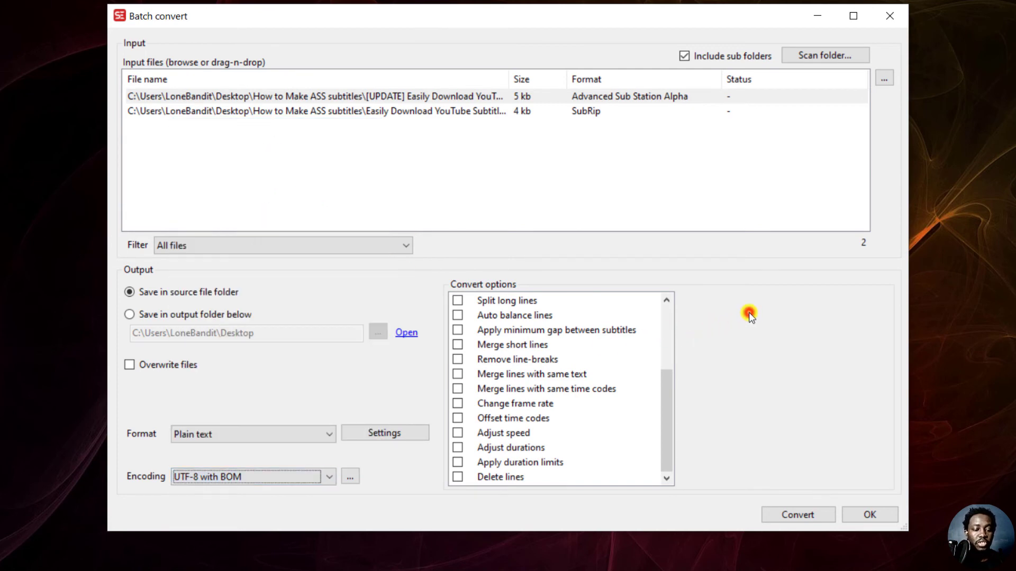
pyautogui.click(335, 480)
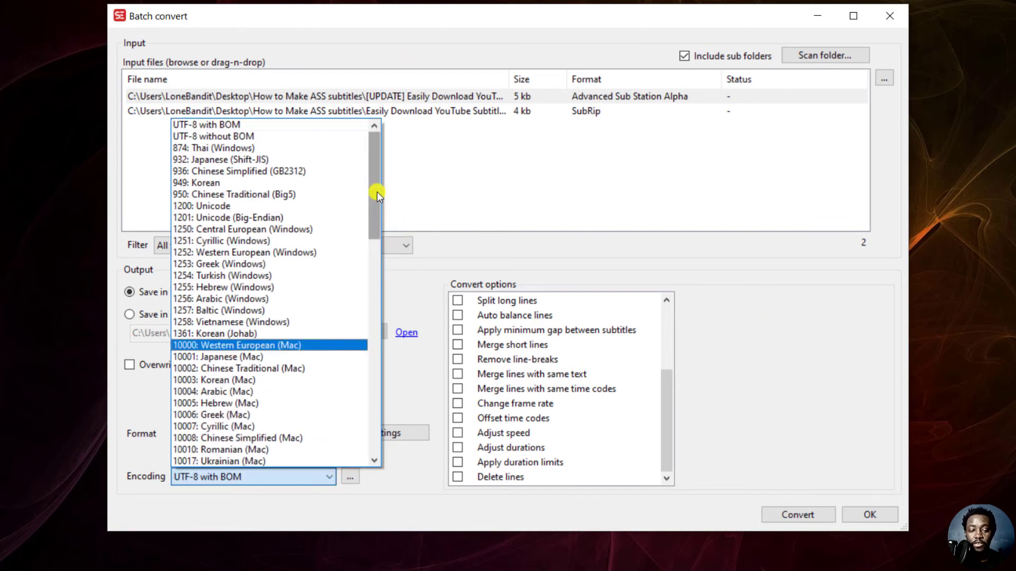
pyautogui.moveTo(376, 195); pyautogui.dragTo(379, 141)
pyautogui.click(415, 300)
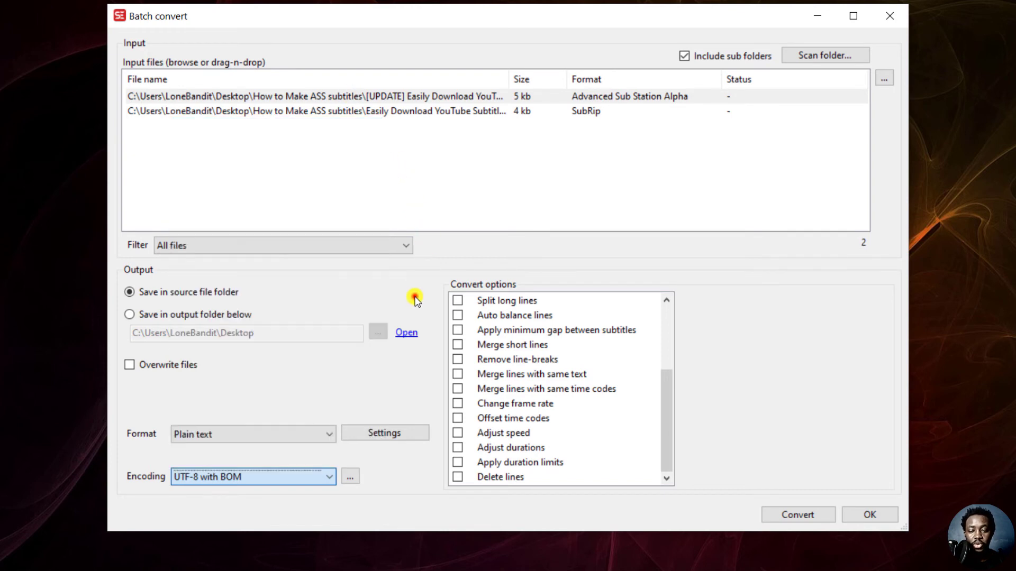
# Cancel the subtitle file browser and run Convert on both queued files.
pyautogui.click(357, 475)
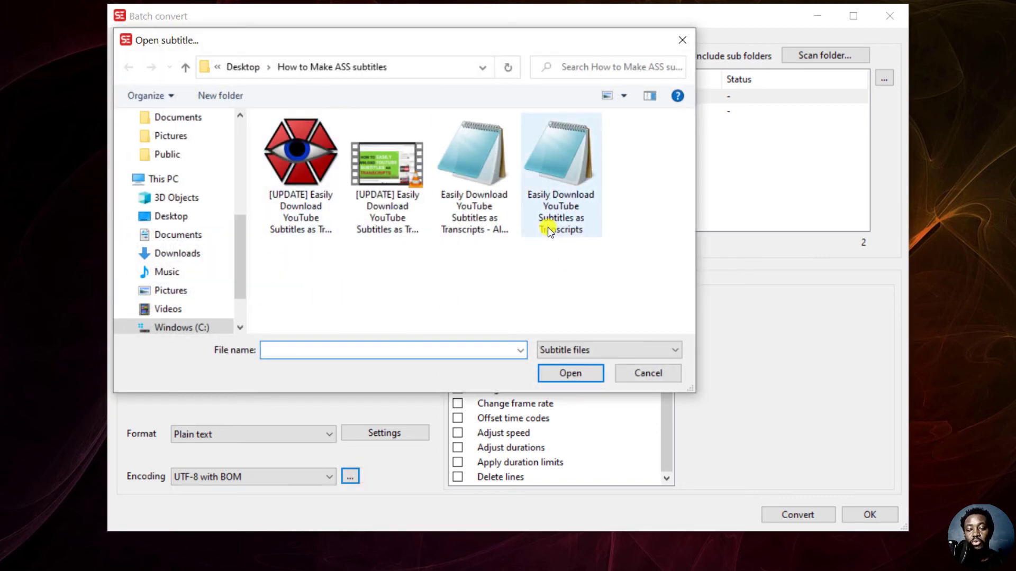
pyautogui.click(669, 370)
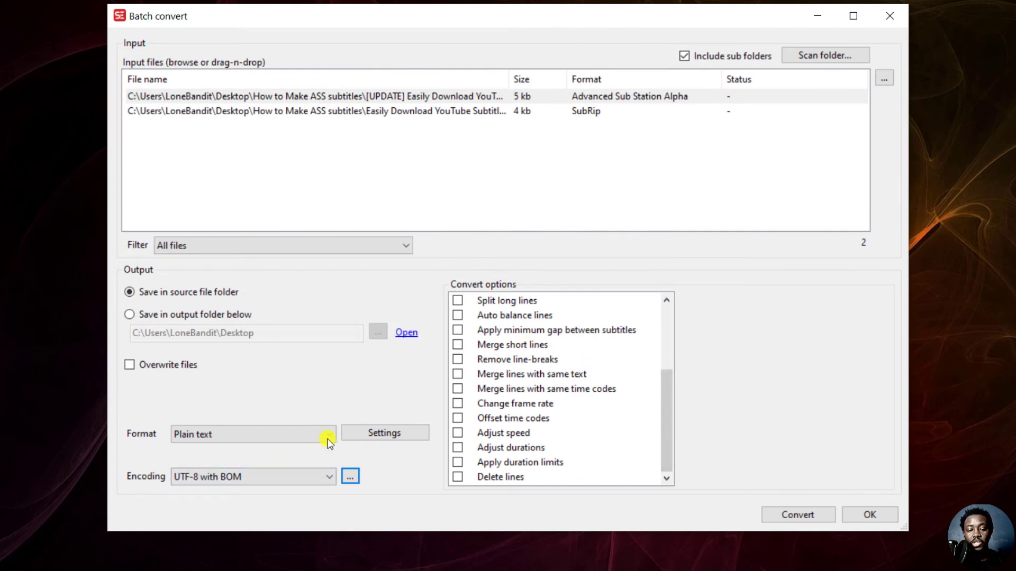
pyautogui.click(795, 515)
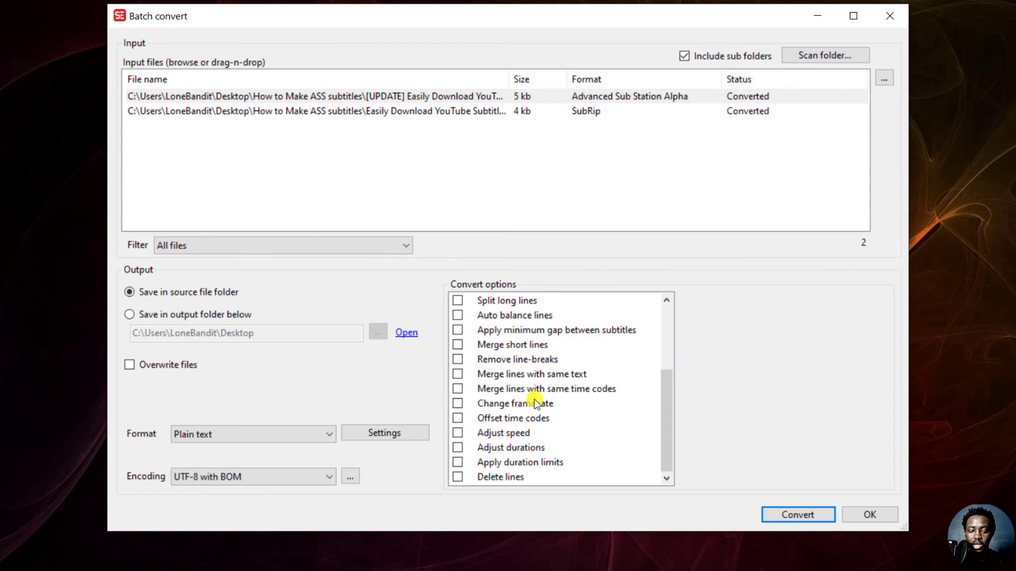
# In the How to Make ASS subtitles folder, add a Date modified column and sort by it.
pyautogui.click(405, 558)
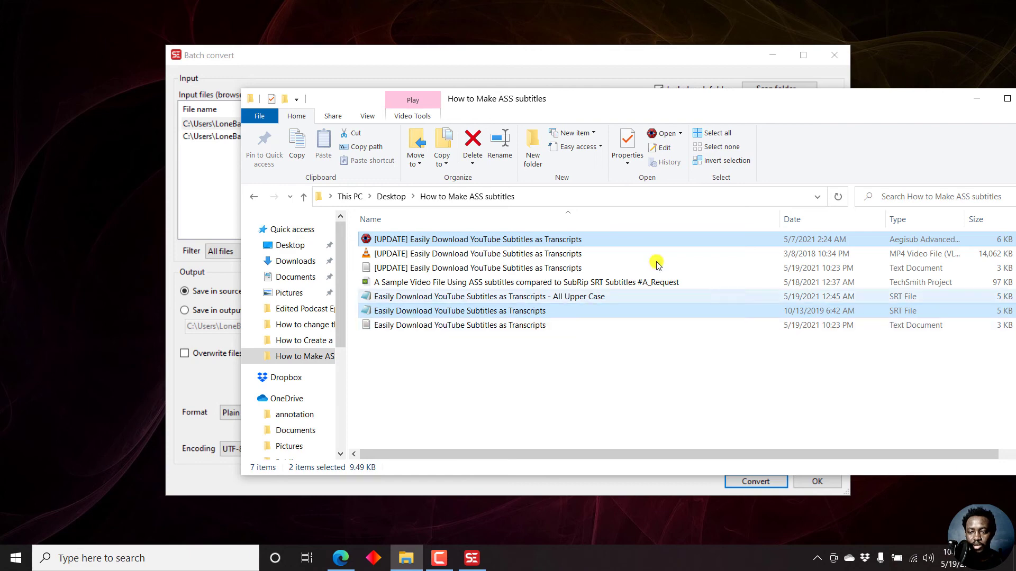
pyautogui.rightClick(659, 223)
pyautogui.click(703, 336)
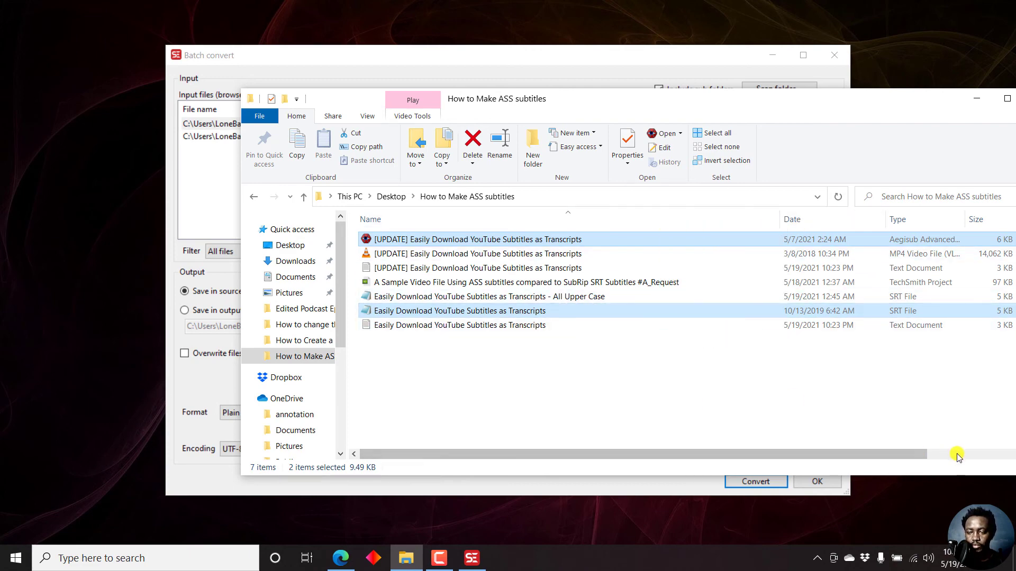
pyautogui.moveTo(914, 453); pyautogui.dragTo(958, 456)
pyautogui.click(962, 218)
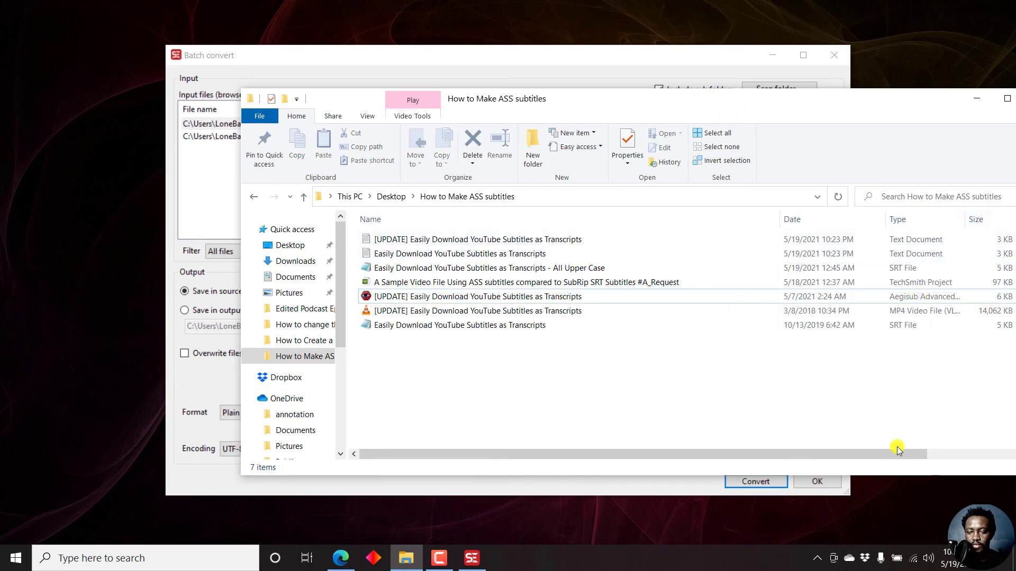
# Move Date modified before Date, minimize Batch convert, and select the [UPDATE] transcript file.
pyautogui.moveTo(900, 450); pyautogui.dragTo(984, 454)
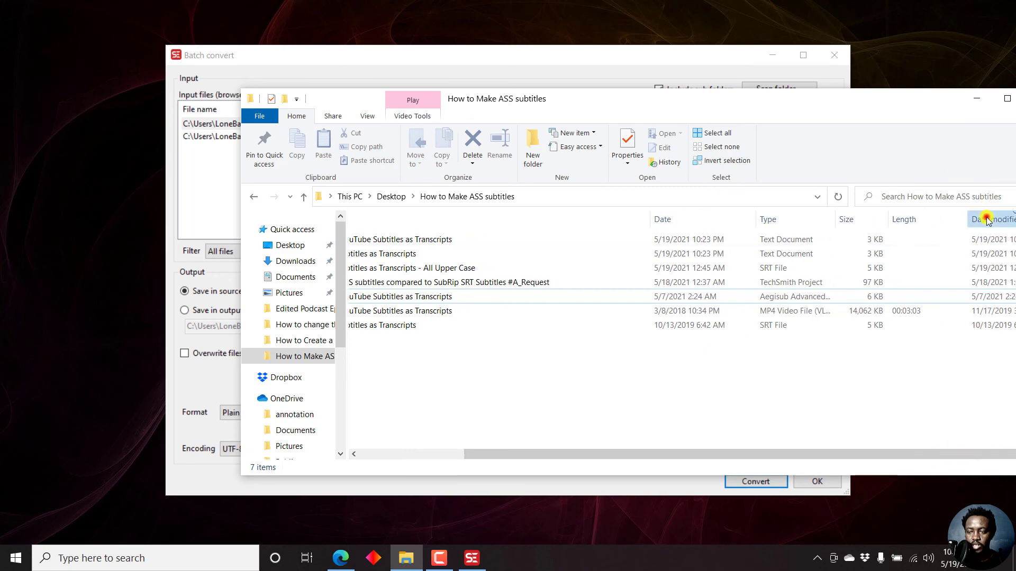
pyautogui.moveTo(985, 219); pyautogui.dragTo(661, 225)
pyautogui.click(422, 455)
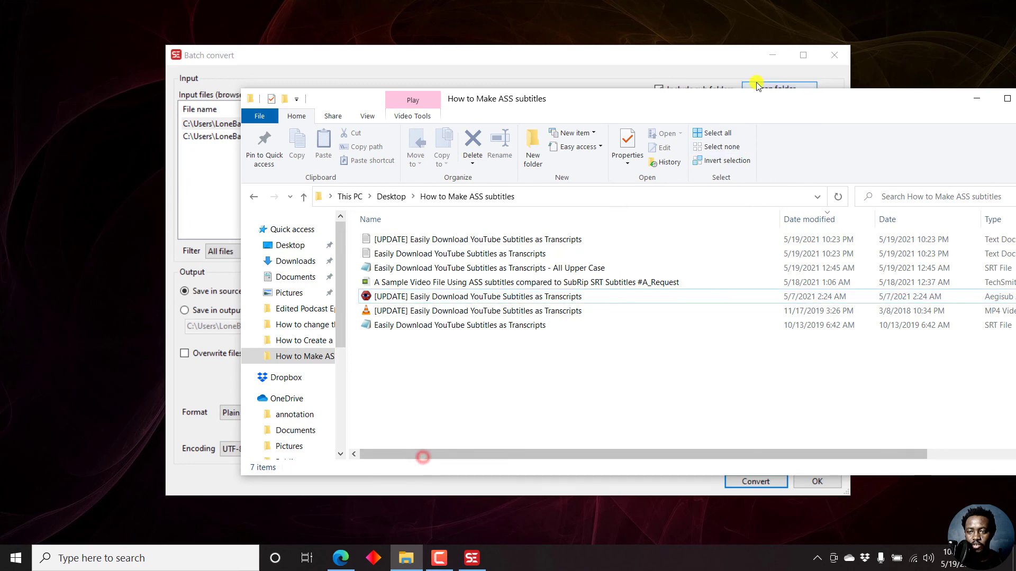
pyautogui.click(767, 55)
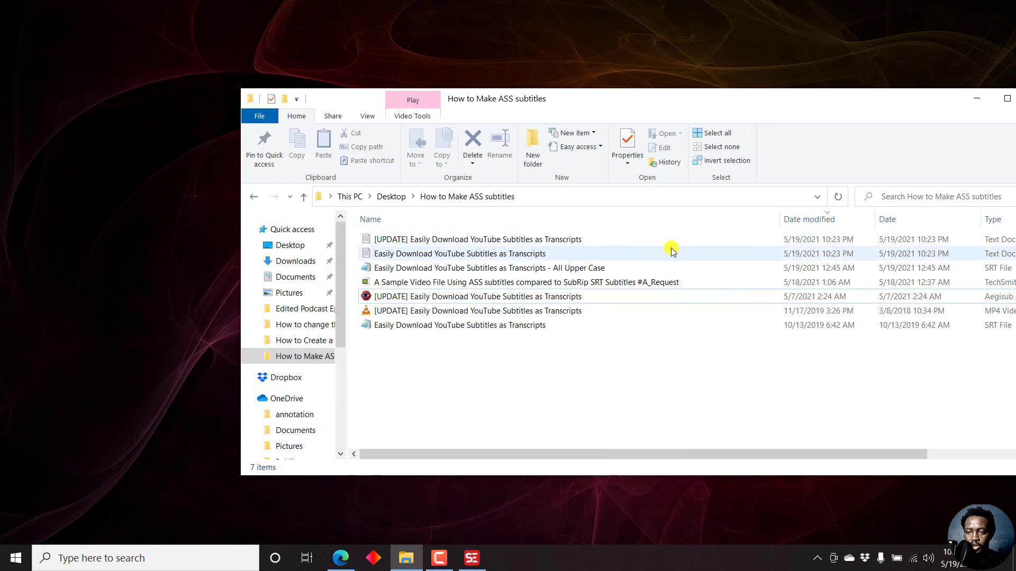
pyautogui.click(846, 239)
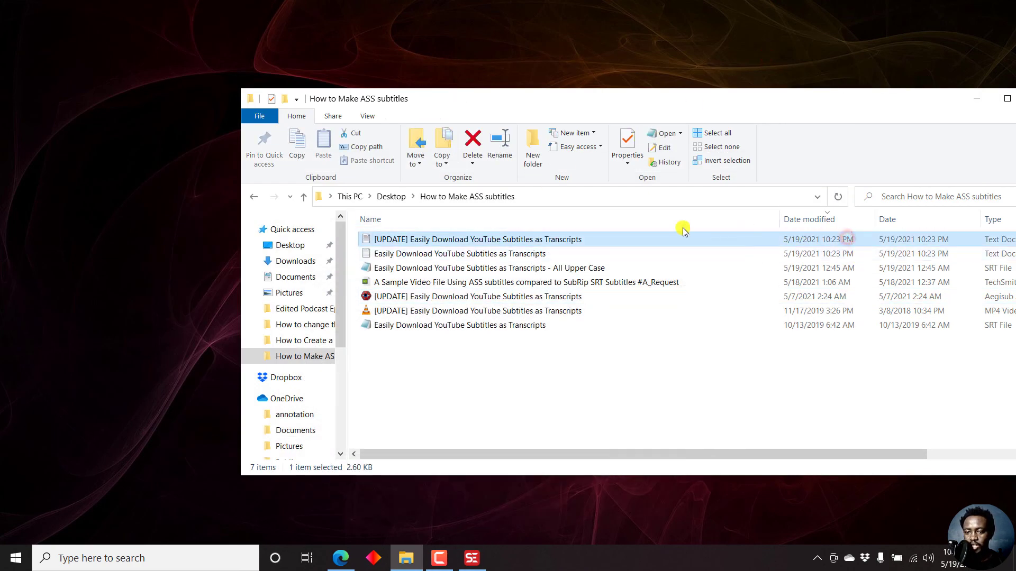
# Open both converted transcript text files in Notepad, then return to Batch convert.
pyautogui.doubleClick(394, 241)
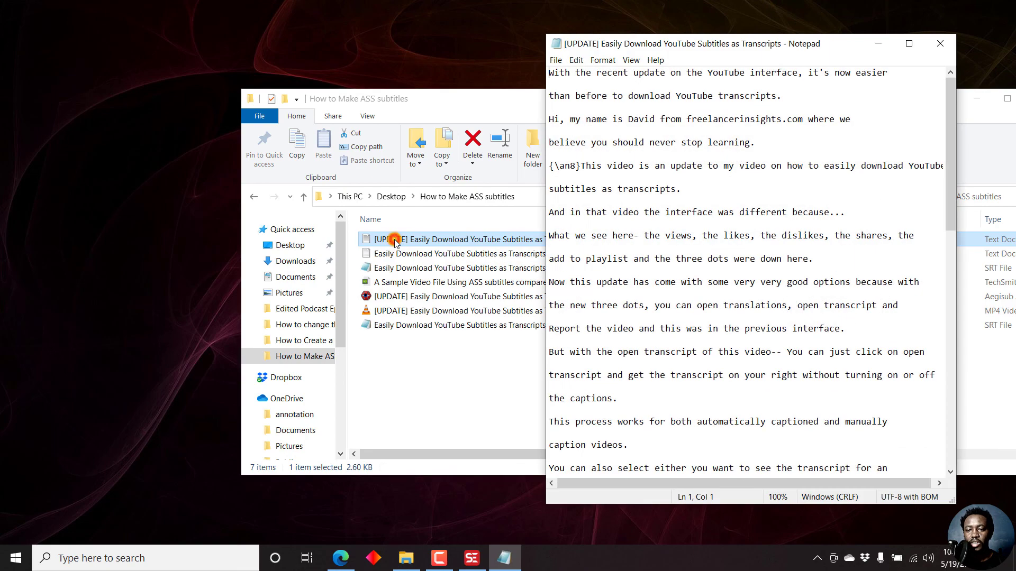
pyautogui.doubleClick(418, 254)
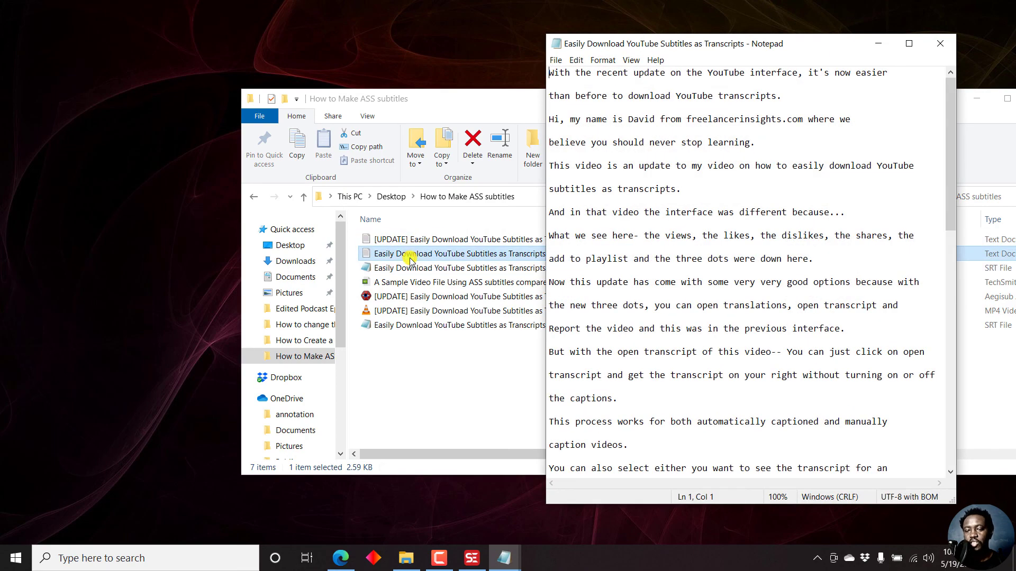
pyautogui.click(468, 553)
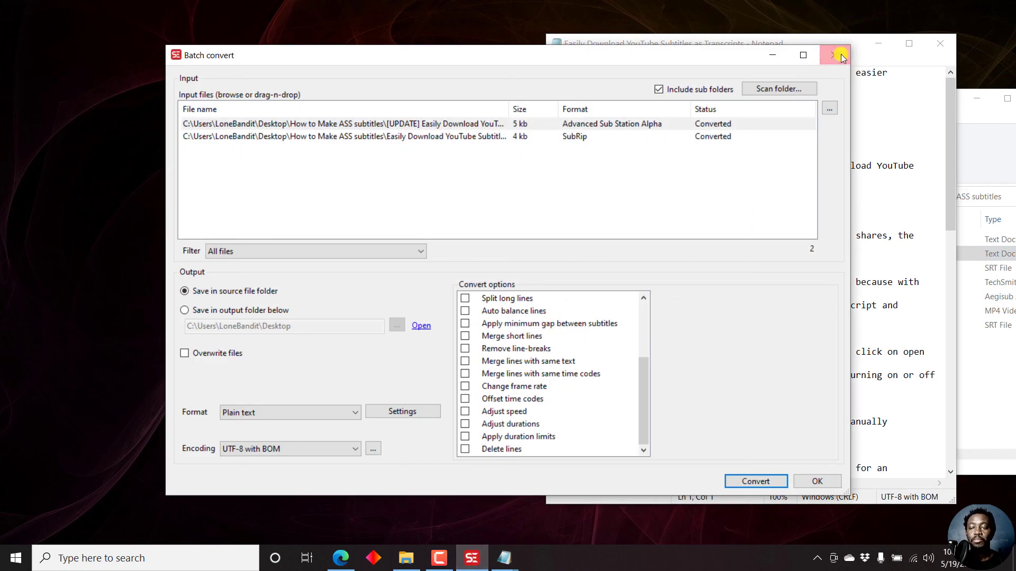
# Close the Batch convert window with its X button.
pyautogui.click(835, 55)
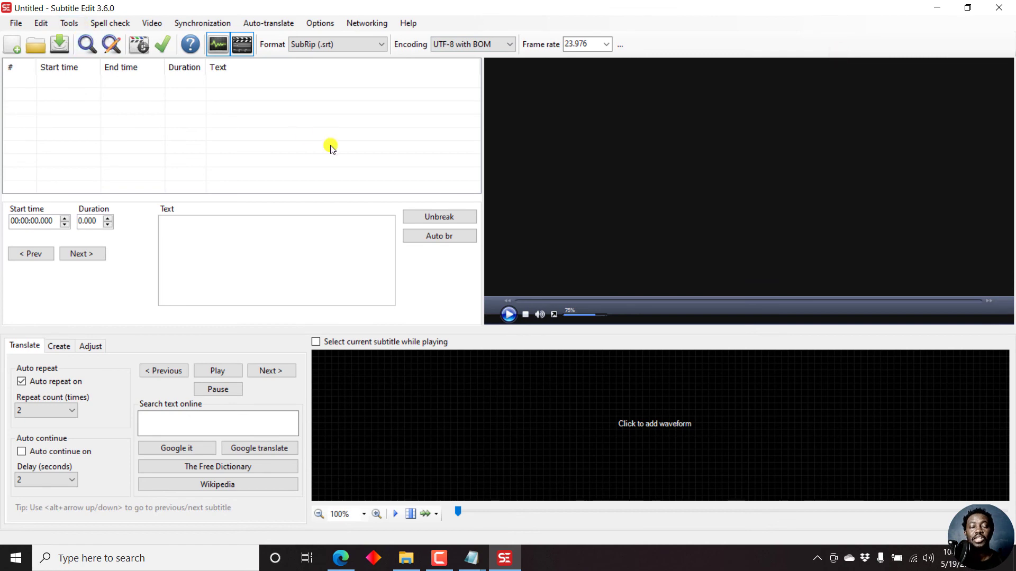